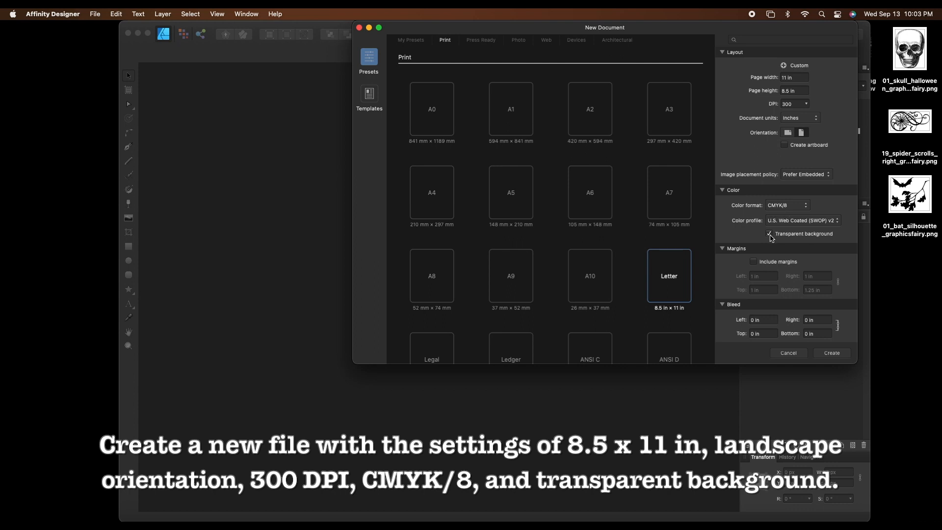
Step: Create the landscape Letter document and draw a rounded rectangle about 3.5 in wide and 4.2 in high near the page centre
{"action": "left_click", "coordinate": [833, 354]}
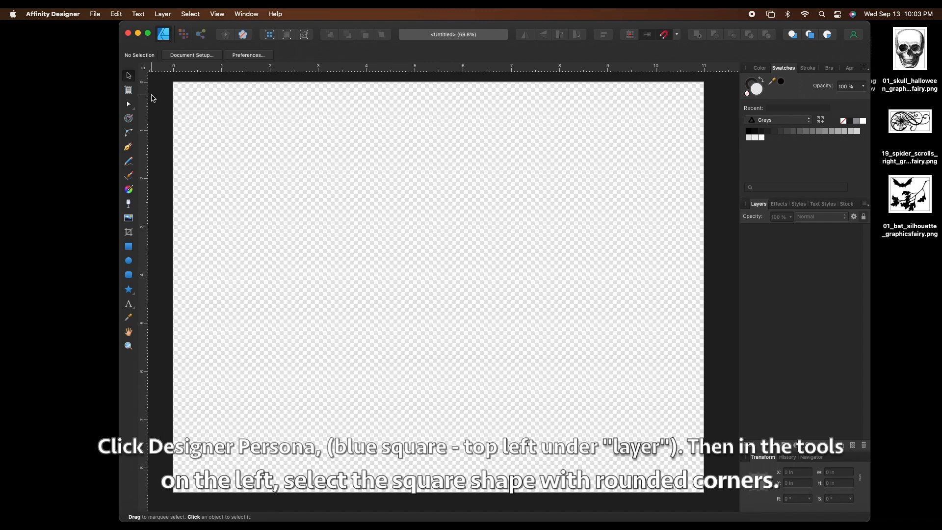
{"action": "left_click", "coordinate": [131, 278]}
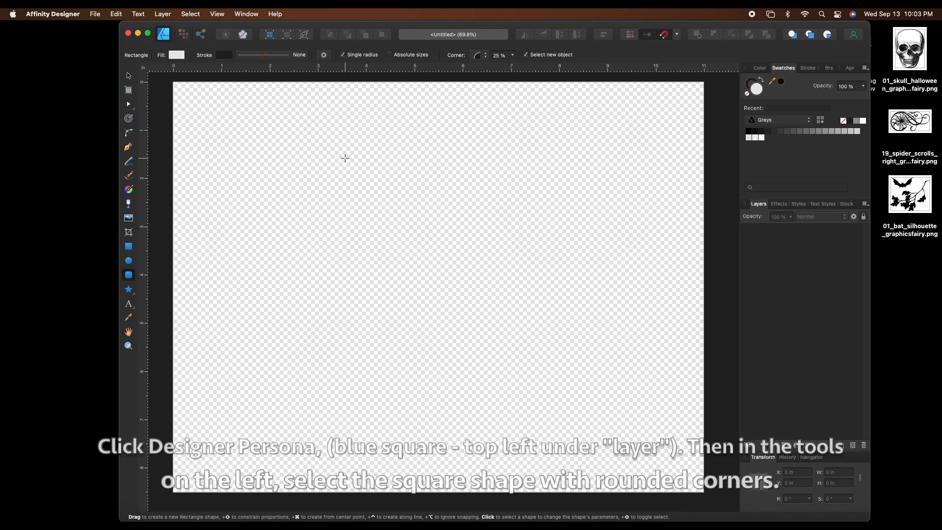
{"action": "left_click_drag", "start_coordinate": [345, 158], "coordinate": [515, 362]}
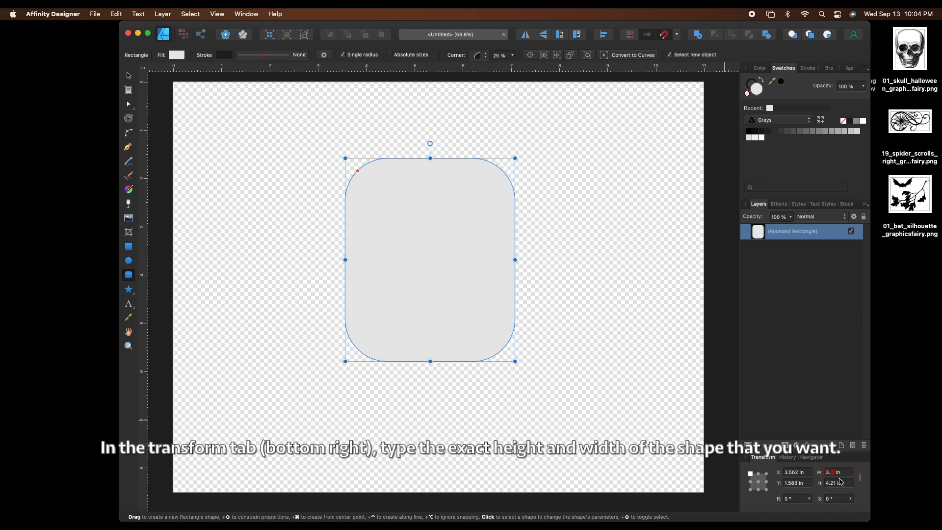
Step: Set the rounded rectangle's width to 3.5 in and its height to 4 in
{"action": "left_click", "coordinate": [840, 485]}
{"action": "left_click", "coordinate": [837, 484]}
{"action": "left_click", "coordinate": [841, 473]}
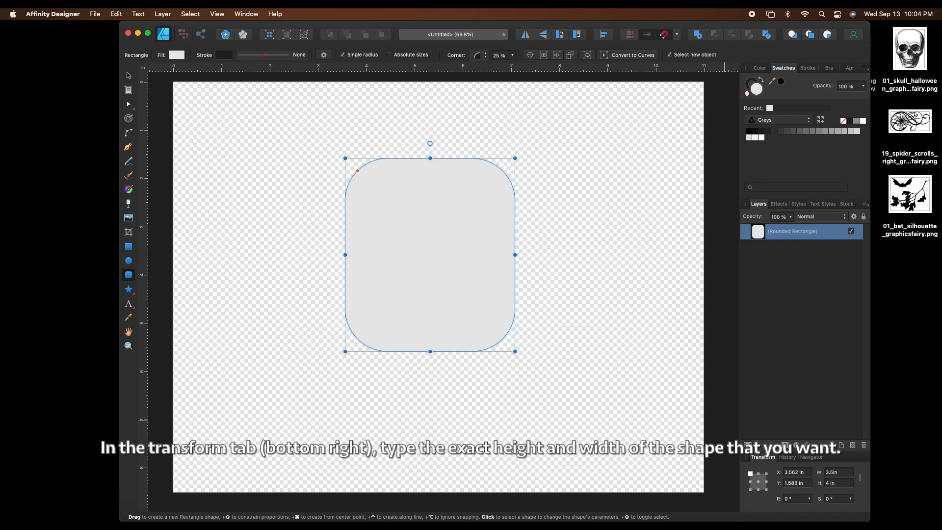
{"action": "left_click", "coordinate": [451, 269]}
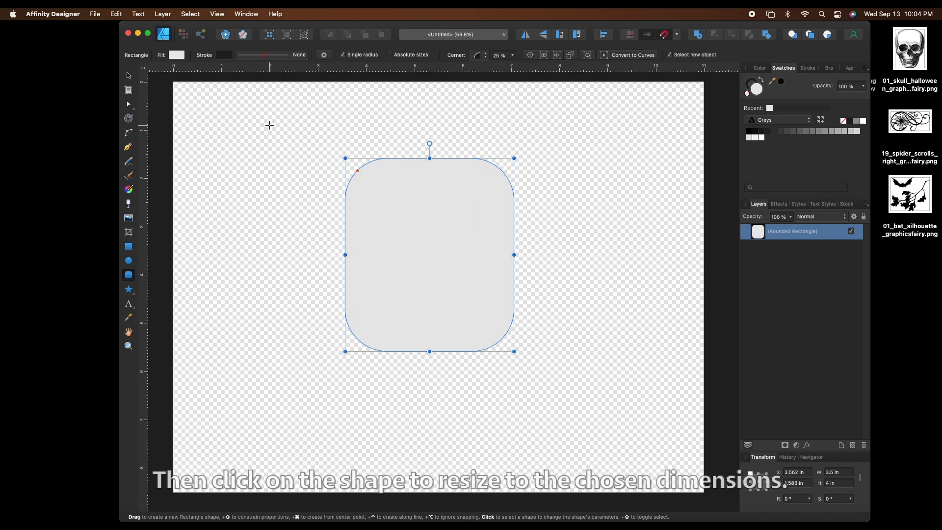
Step: Give the rounded rectangle a solid black outline 7 pt wide and deselect it
{"action": "left_click", "coordinate": [224, 55]}
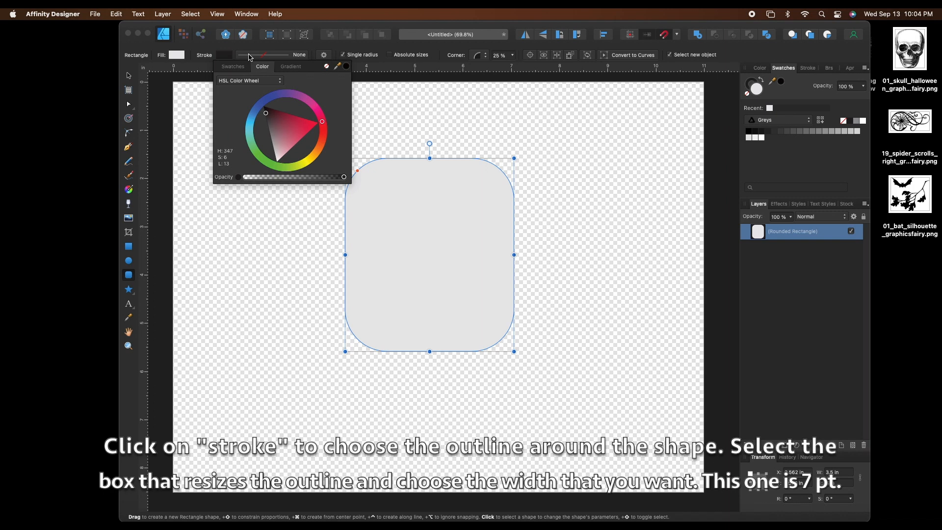
{"action": "left_click", "coordinate": [250, 57]}
{"action": "left_click", "coordinate": [251, 57]}
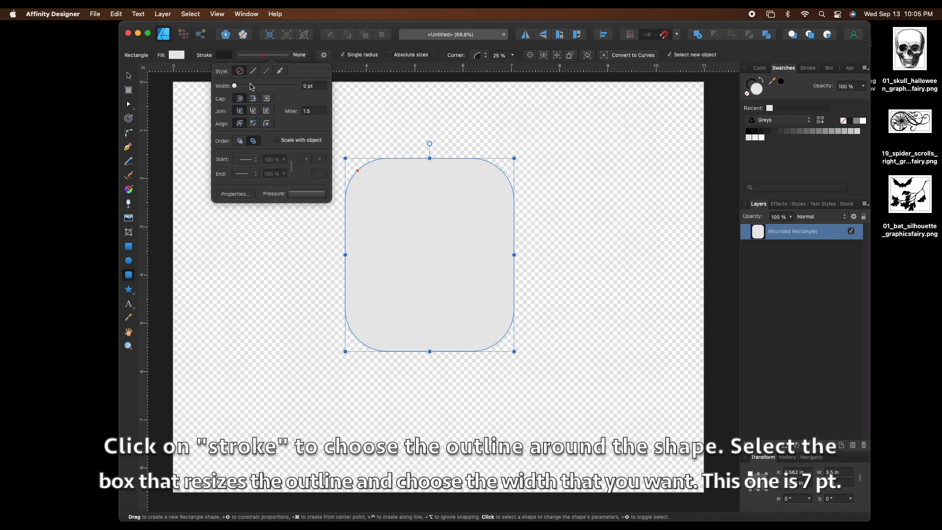
{"action": "left_click_drag", "start_coordinate": [237, 87], "coordinate": [259, 91]}
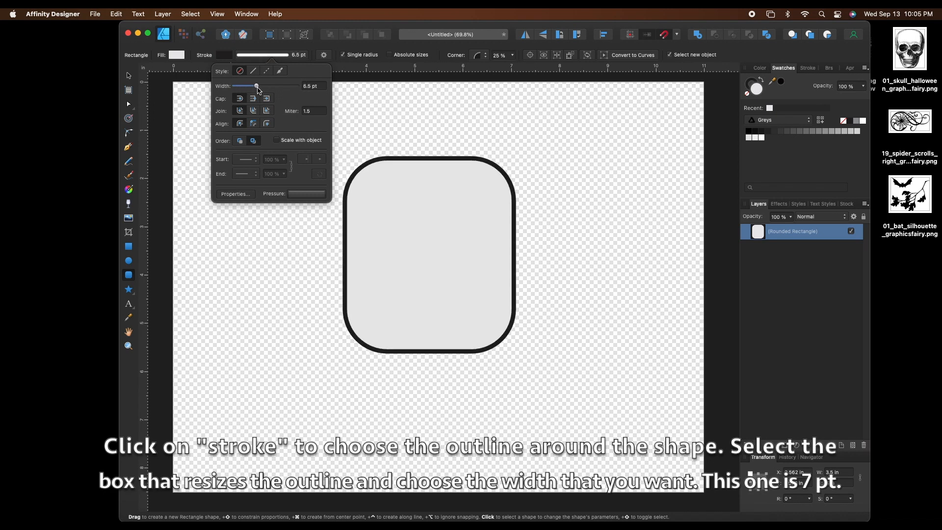
{"action": "left_click_drag", "start_coordinate": [259, 90], "coordinate": [260, 90]}
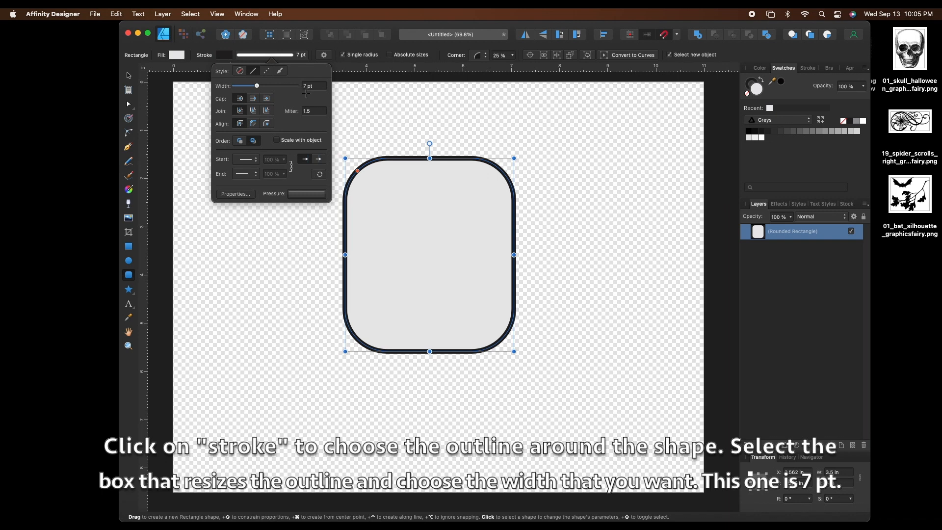
{"action": "left_click", "coordinate": [563, 167]}
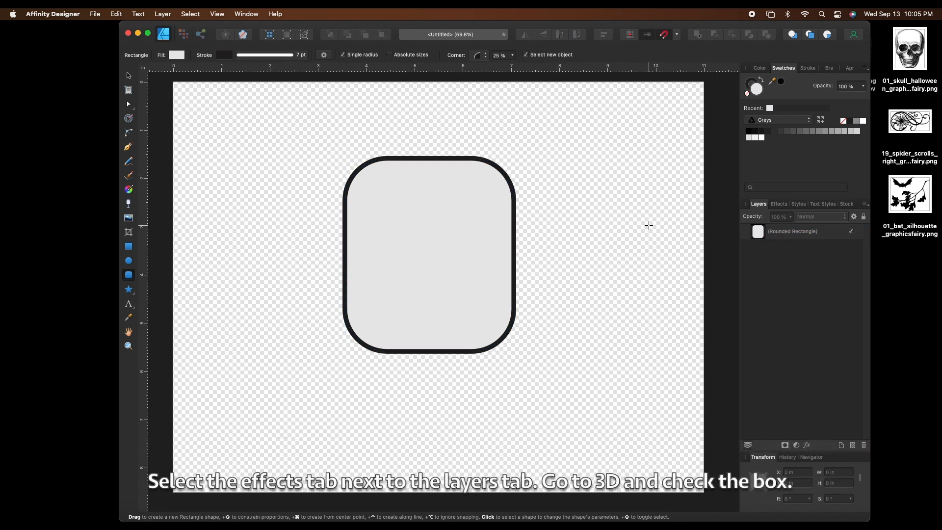
Step: Try to turn on the 3D effect and raise its radius with no object selected
{"action": "left_click", "coordinate": [781, 206]}
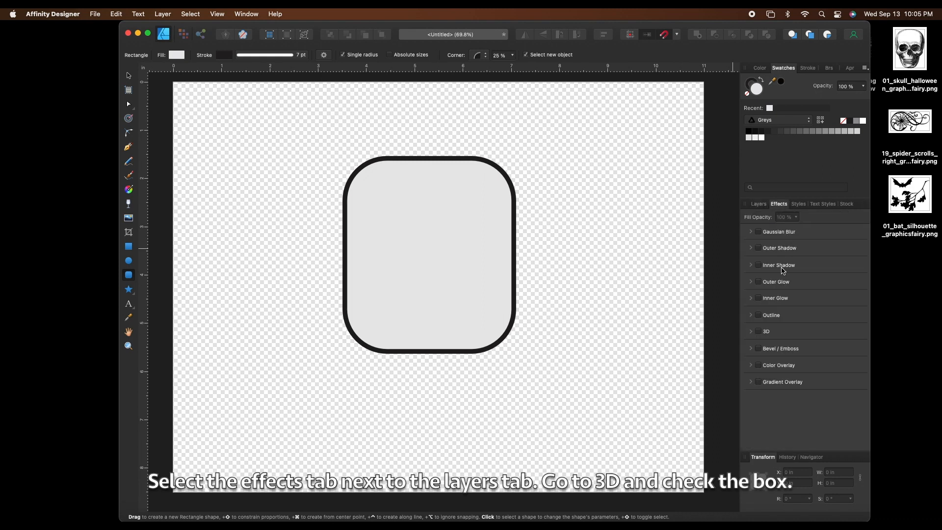
{"action": "left_click", "coordinate": [759, 332]}
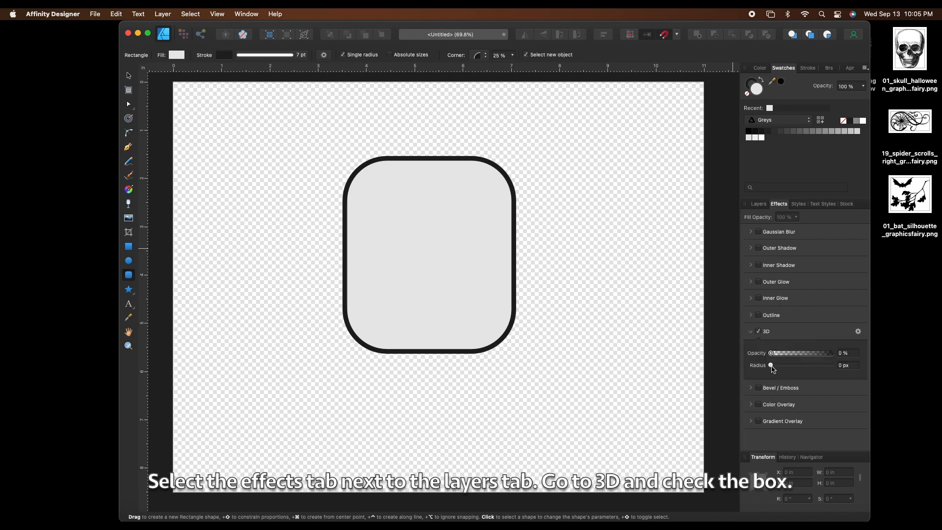
{"action": "left_click_drag", "start_coordinate": [771, 366], "coordinate": [809, 366]}
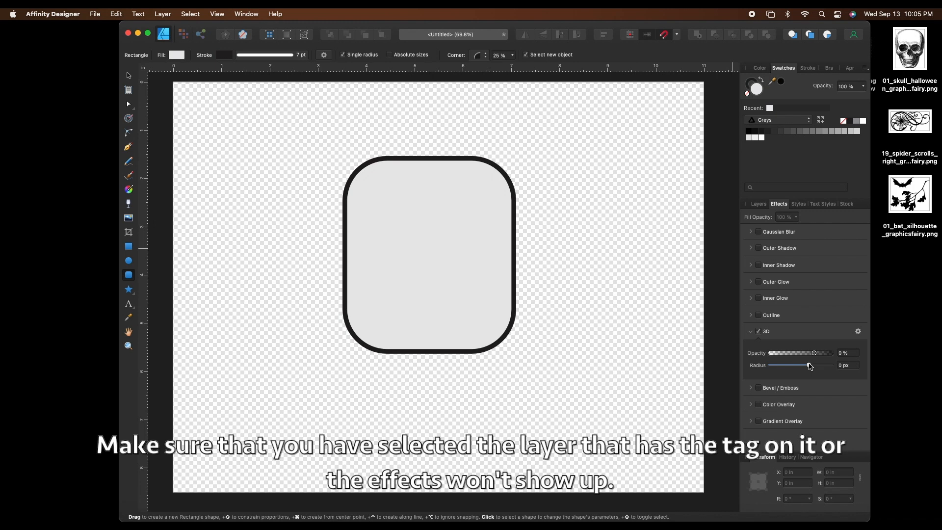
Step: Apply a 3D effect to the rounded rectangle layer with 100% opacity and a radius of about 24.4 px
{"action": "left_click", "coordinate": [760, 204]}
{"action": "left_click", "coordinate": [785, 236]}
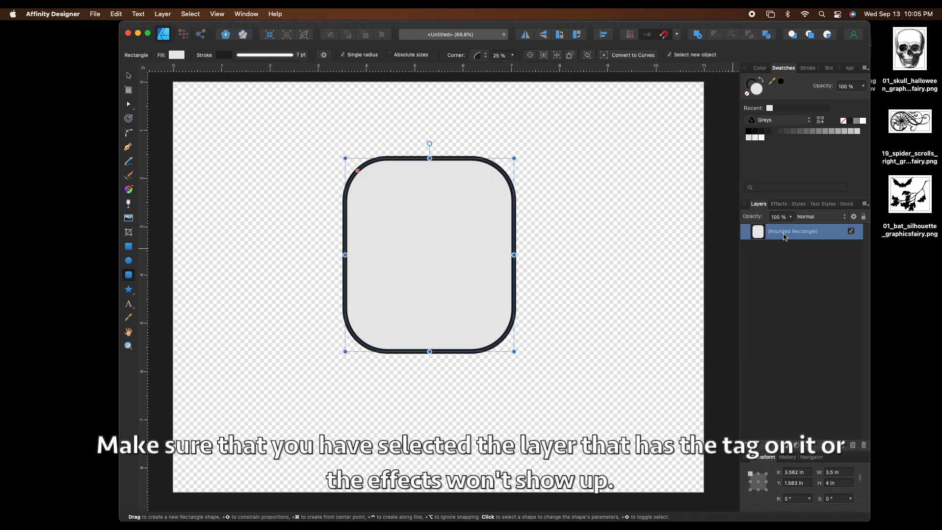
{"action": "left_click", "coordinate": [782, 206]}
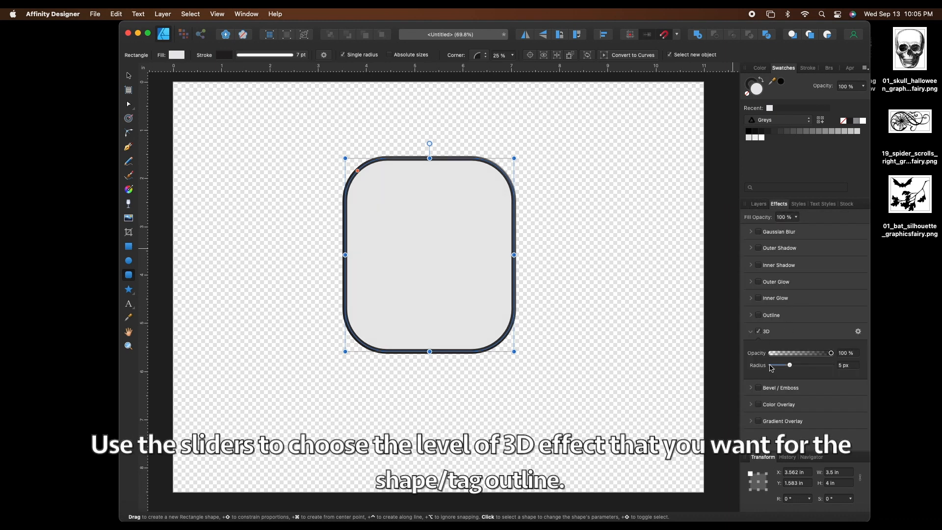
{"action": "left_click_drag", "start_coordinate": [790, 366], "coordinate": [808, 368]}
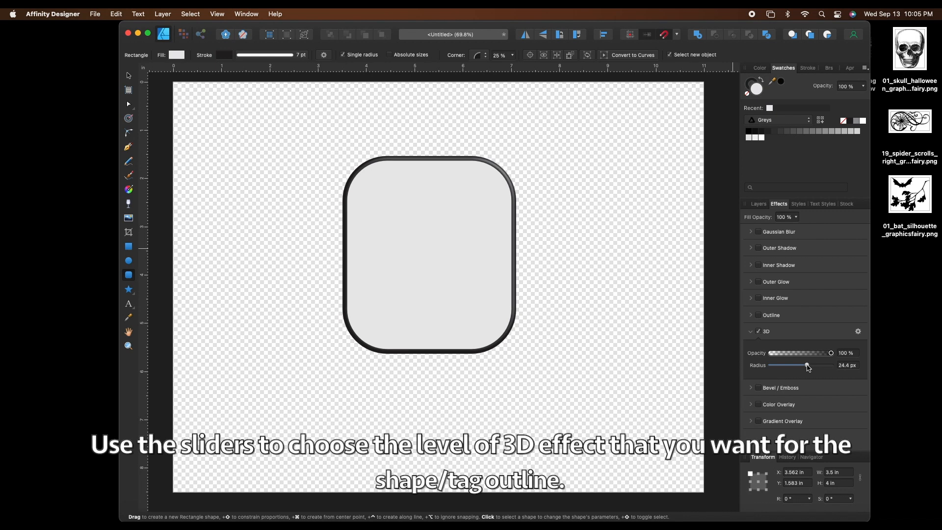
{"action": "mouse_move", "coordinate": [831, 352]}
{"action": "left_mouse_down"}
{"action": "mouse_move", "coordinate": [792, 356]}
{"action": "mouse_move", "coordinate": [848, 357]}
{"action": "left_mouse_up"}
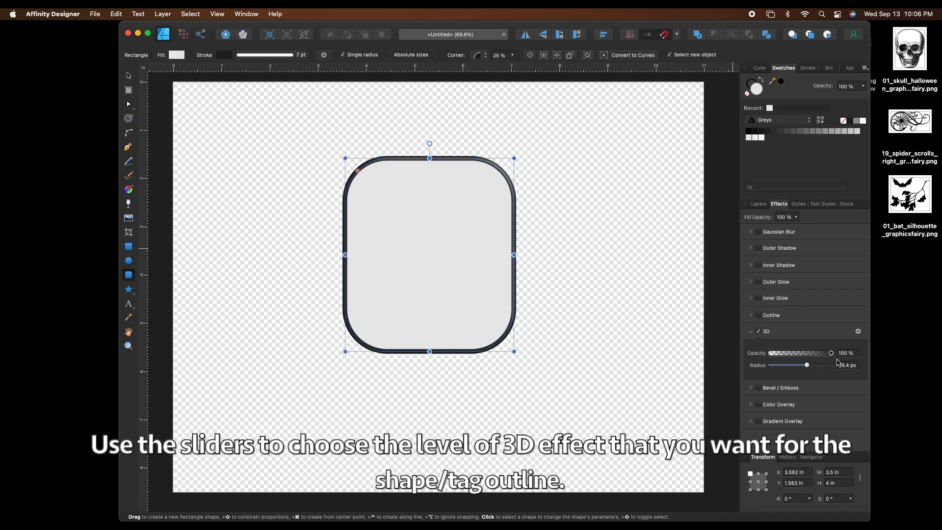
Step: Place 01_skull_halloween_graphicsfairy.png from the Desktop onto the tag and scale it proportionally to about 1.56 in wide in the tag's lower centre
{"action": "left_click", "coordinate": [762, 206]}
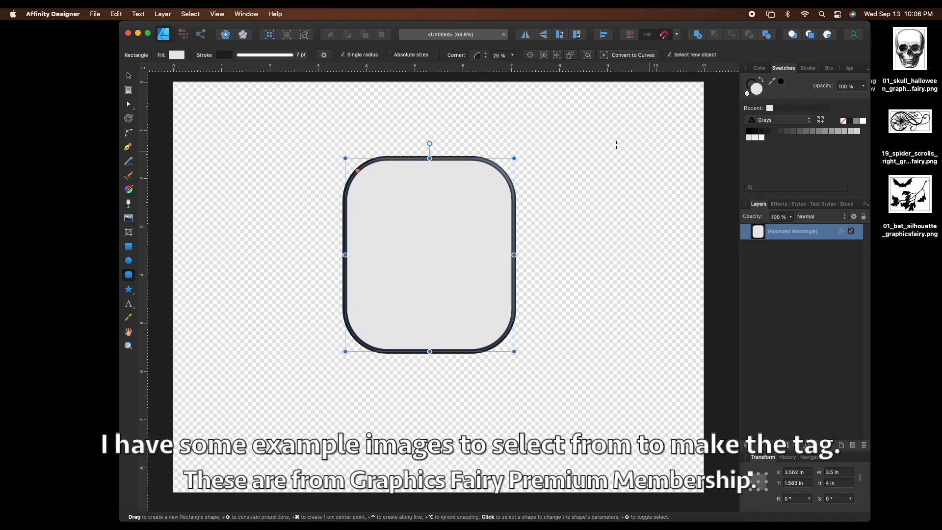
{"action": "left_click", "coordinate": [128, 76]}
{"action": "left_click", "coordinate": [242, 137]}
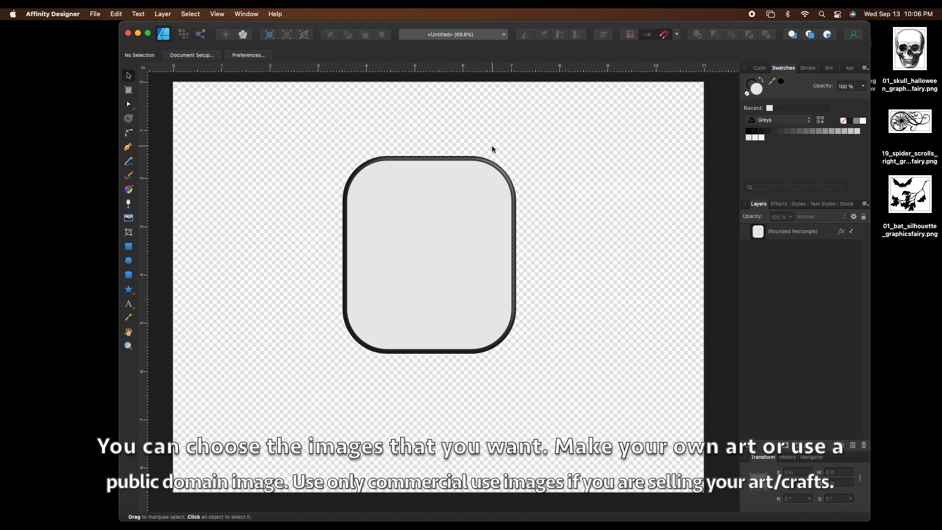
{"action": "left_click", "coordinate": [96, 14]}
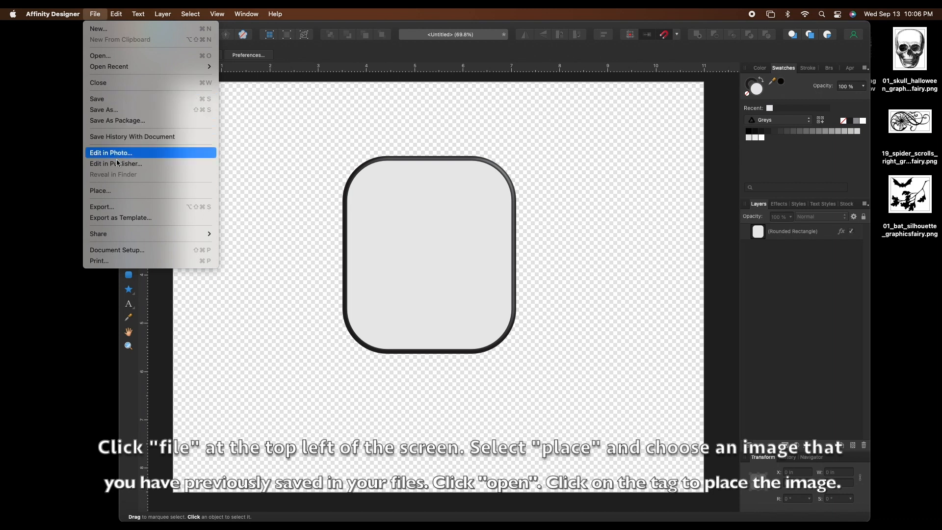
{"action": "left_click", "coordinate": [121, 192]}
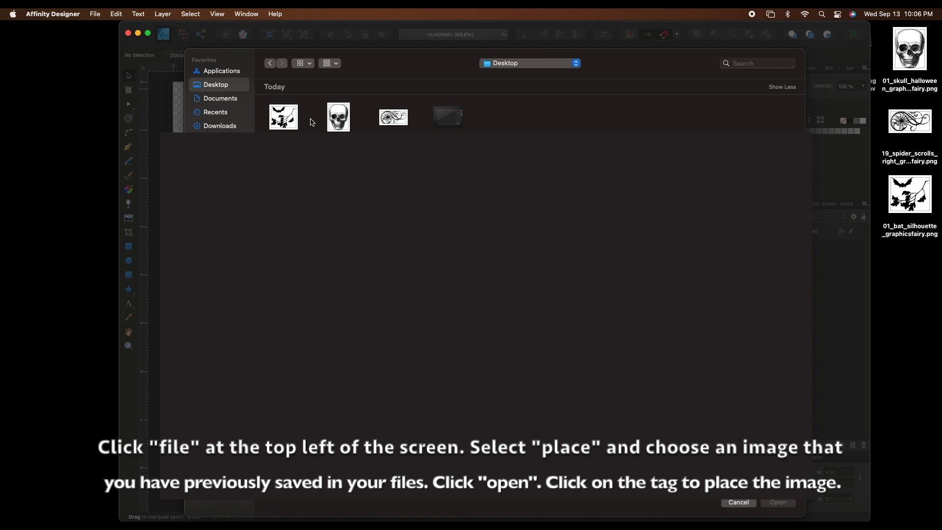
{"action": "left_click", "coordinate": [337, 121]}
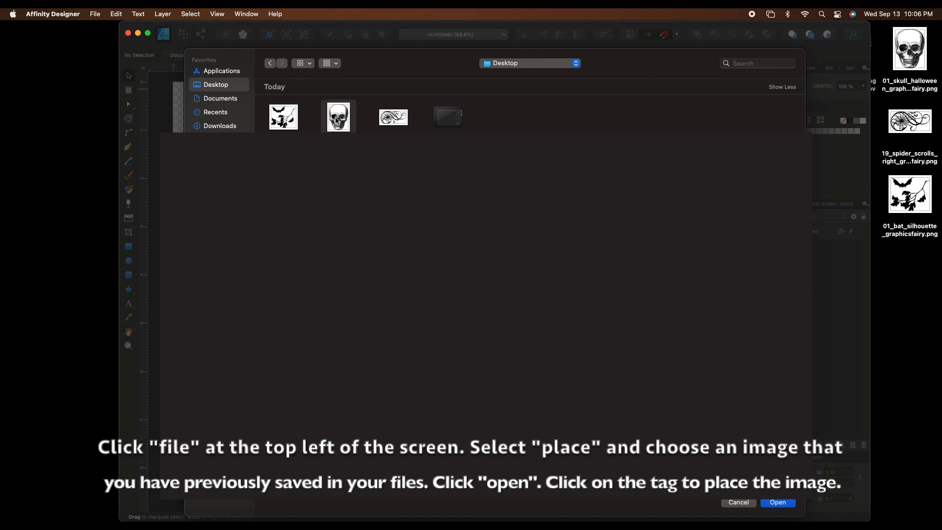
{"action": "left_click", "coordinate": [782, 504]}
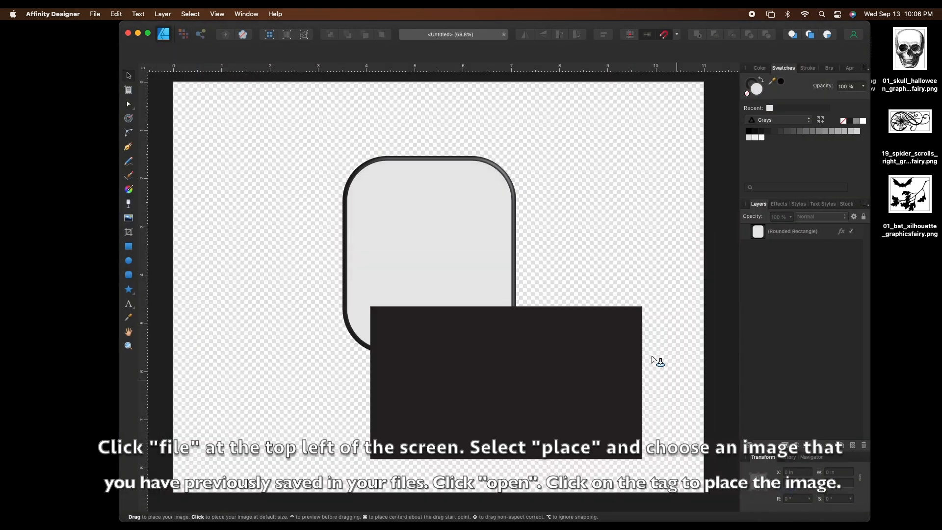
{"action": "left_click", "coordinate": [417, 219]}
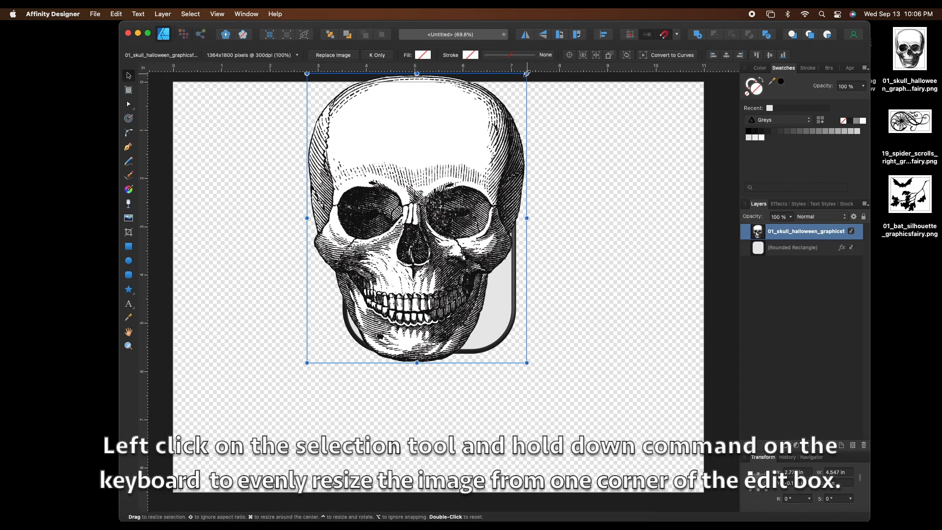
{"action": "left_click_drag", "start_coordinate": [528, 73], "coordinate": [434, 253]}
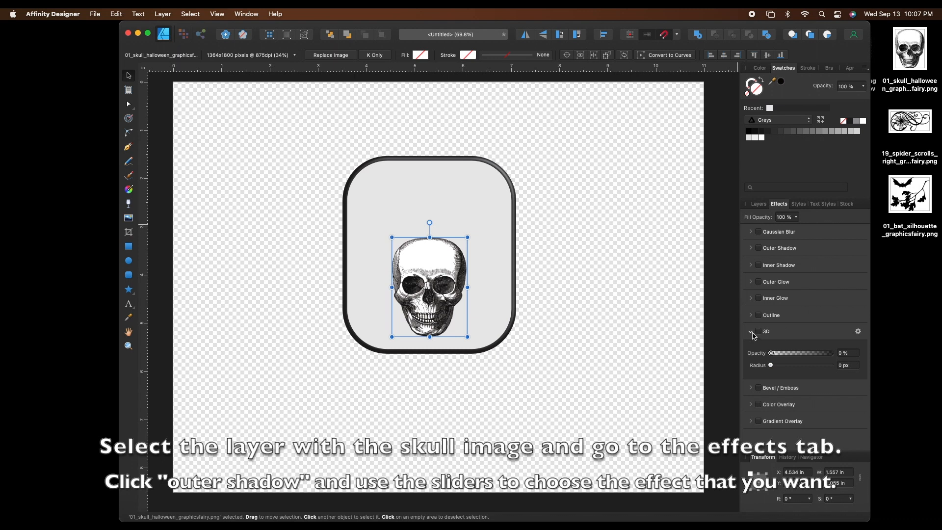
Step: Turn on an outer shadow for the skull image and set its radius to 100 px
{"action": "left_click", "coordinate": [753, 332]}
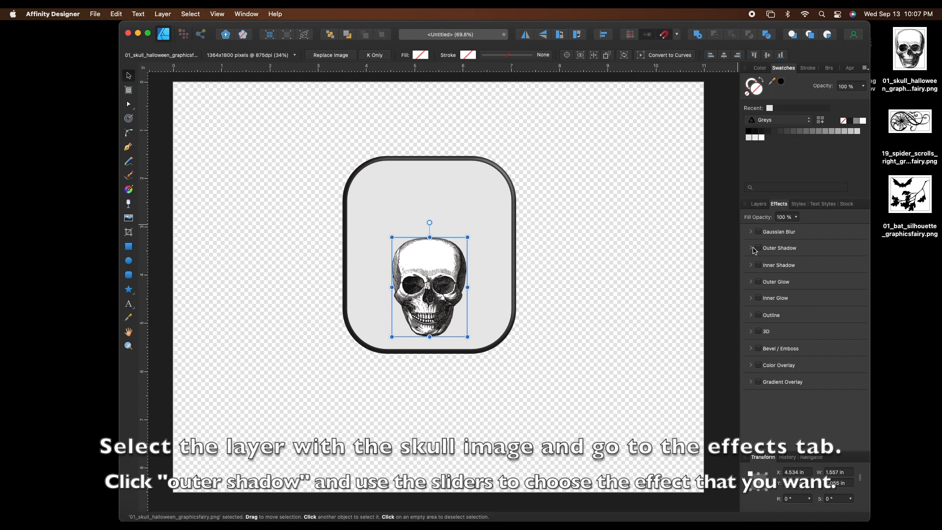
{"action": "left_click", "coordinate": [758, 248]}
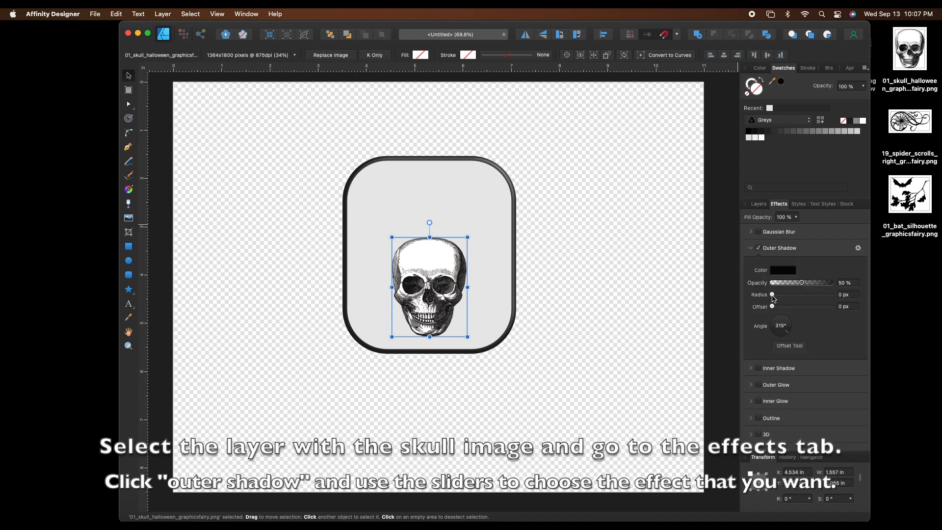
{"action": "left_click_drag", "start_coordinate": [774, 297], "coordinate": [840, 298]}
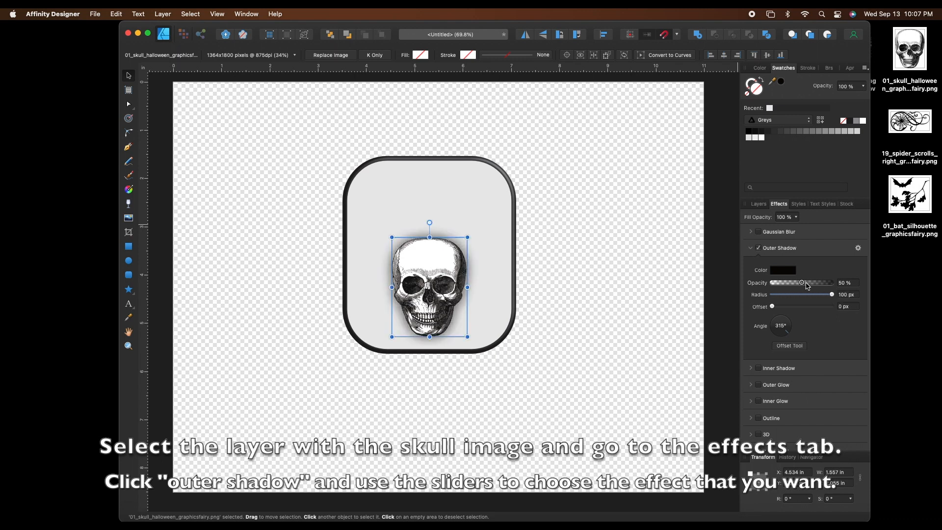